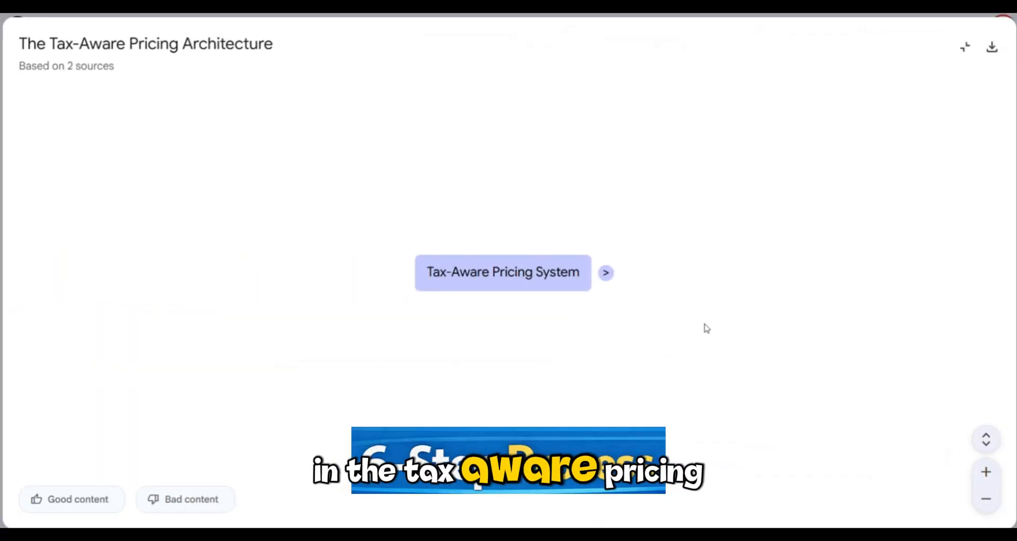
Expand the Tax-Aware Pricing System mind map, including the branches for Step 1, Step 2 and Step 3.
click(607, 275)
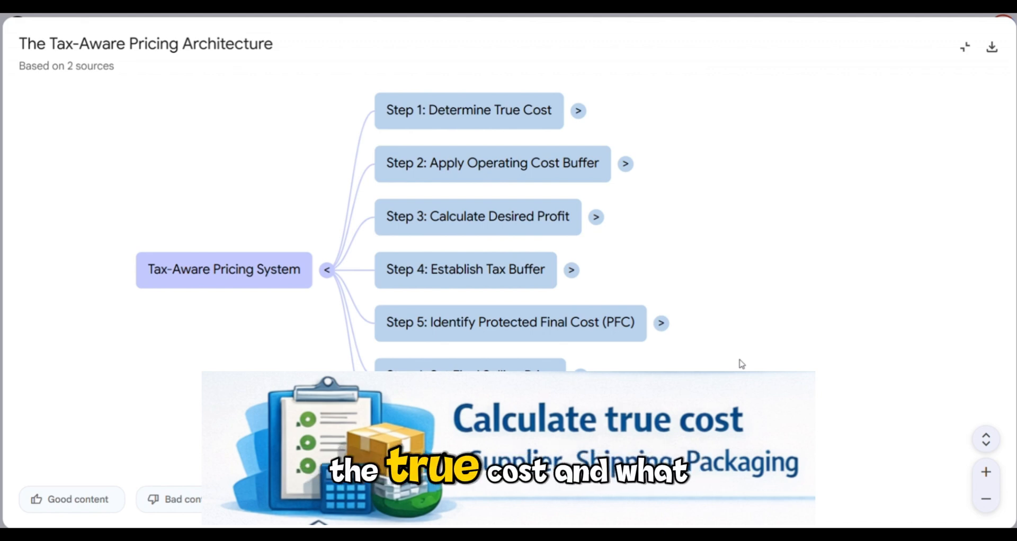
click(578, 110)
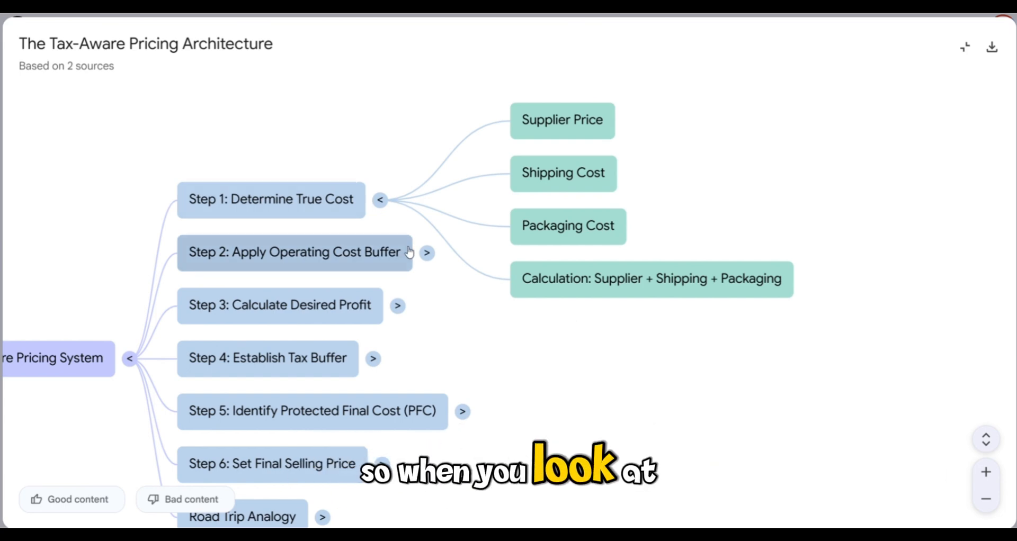
click(427, 253)
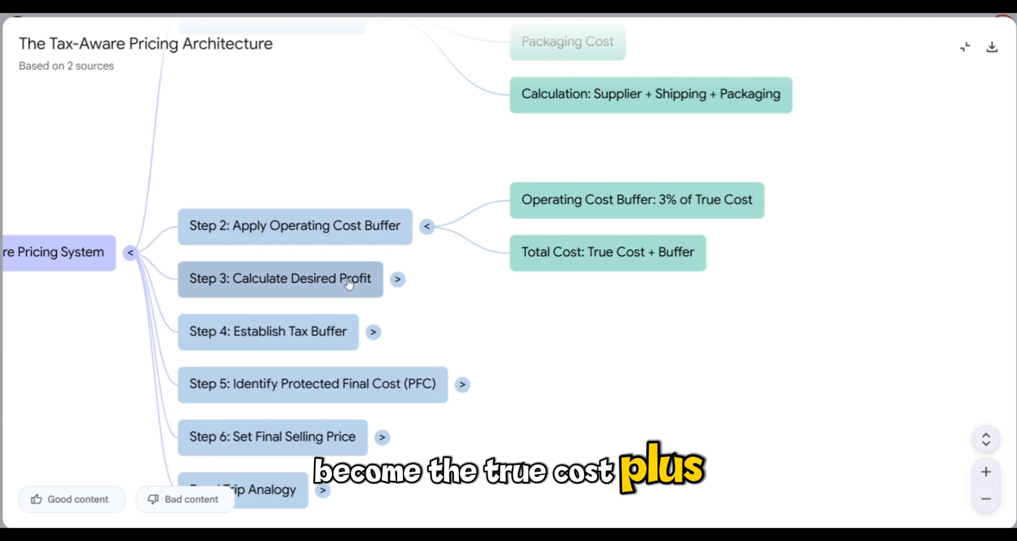
click(398, 279)
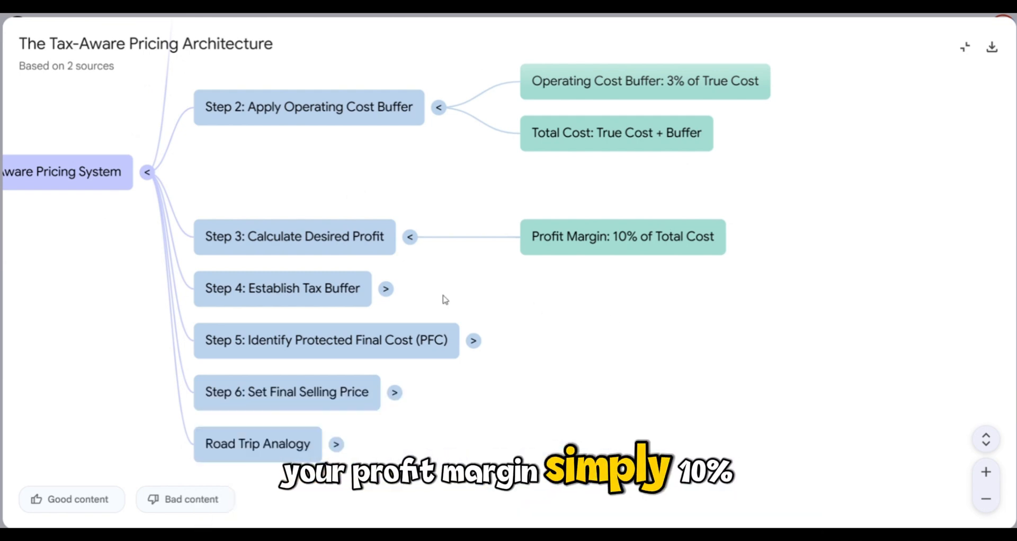
Expand the mind map branches for Step 4, Step 5, Step 6 and Road Trip Analogy.
click(386, 290)
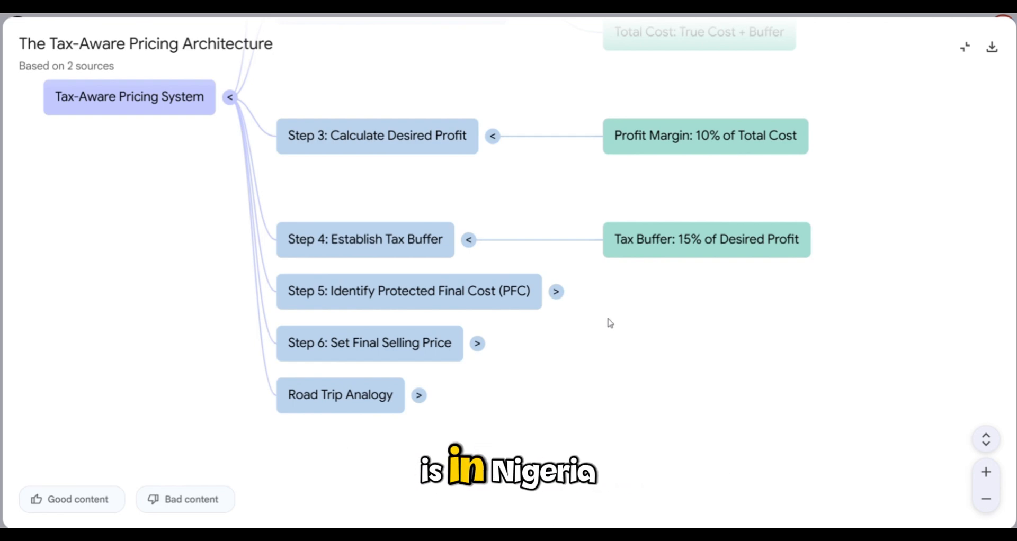
click(556, 291)
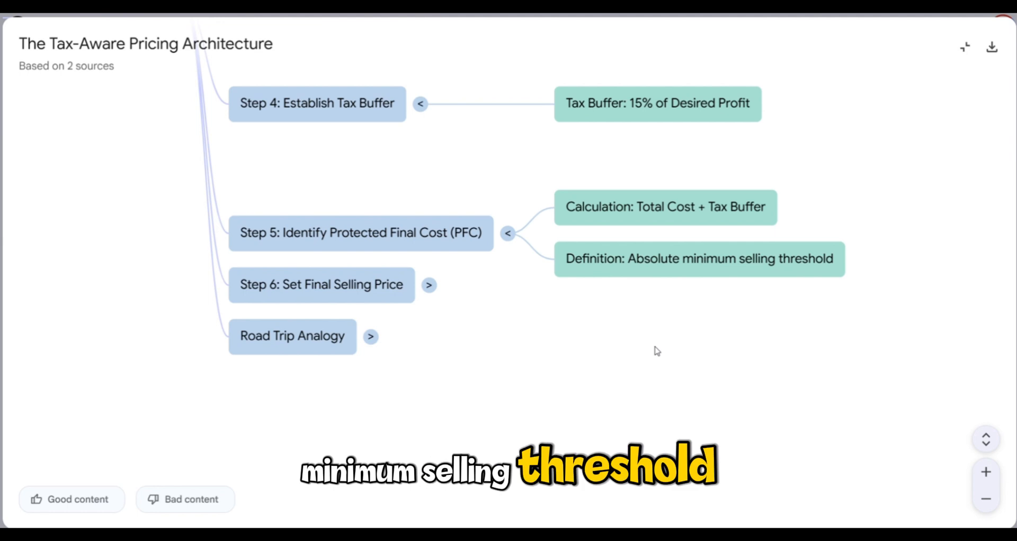
click(429, 285)
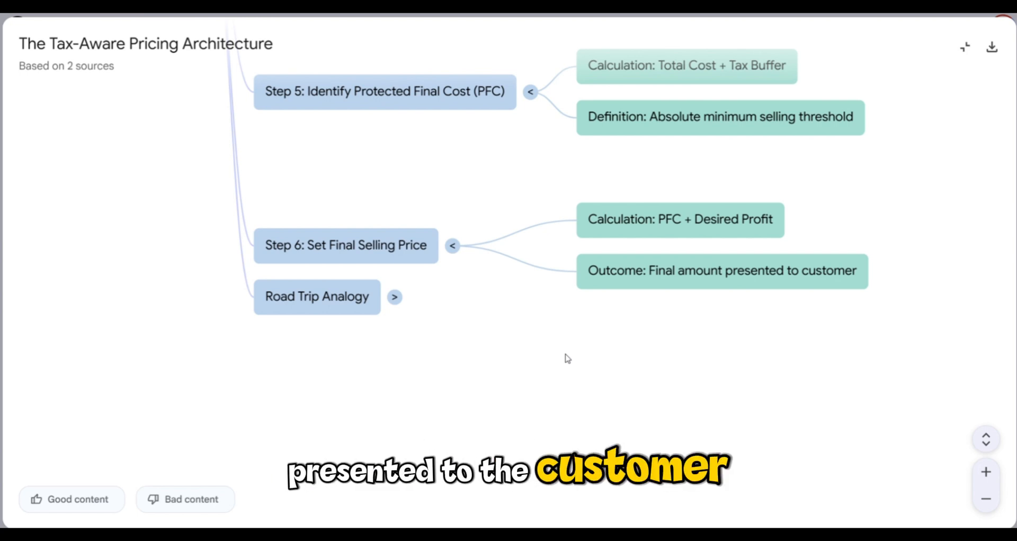
click(394, 297)
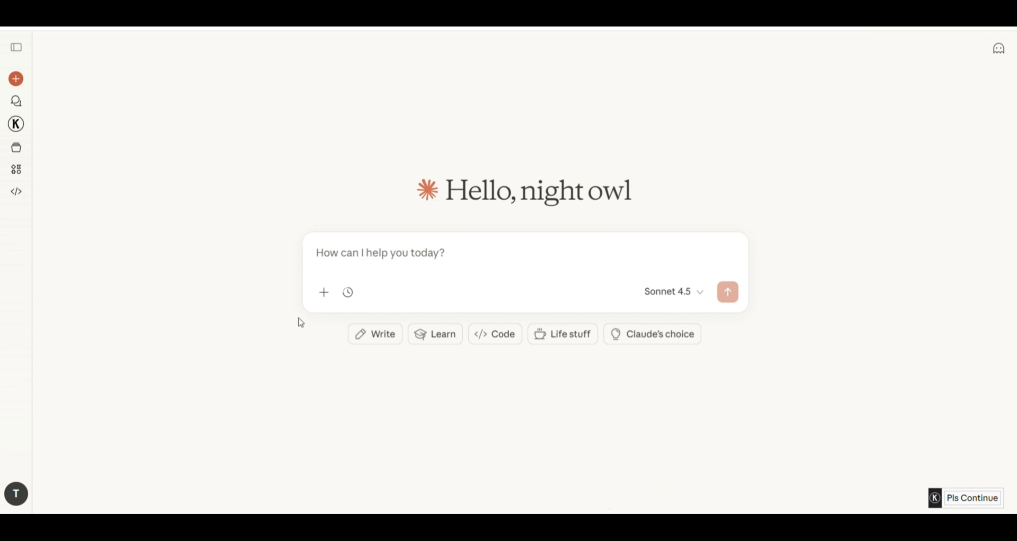
Switch to Claude and attach the handwritten pricing formula image to a new chat.
click(326, 295)
click(347, 321)
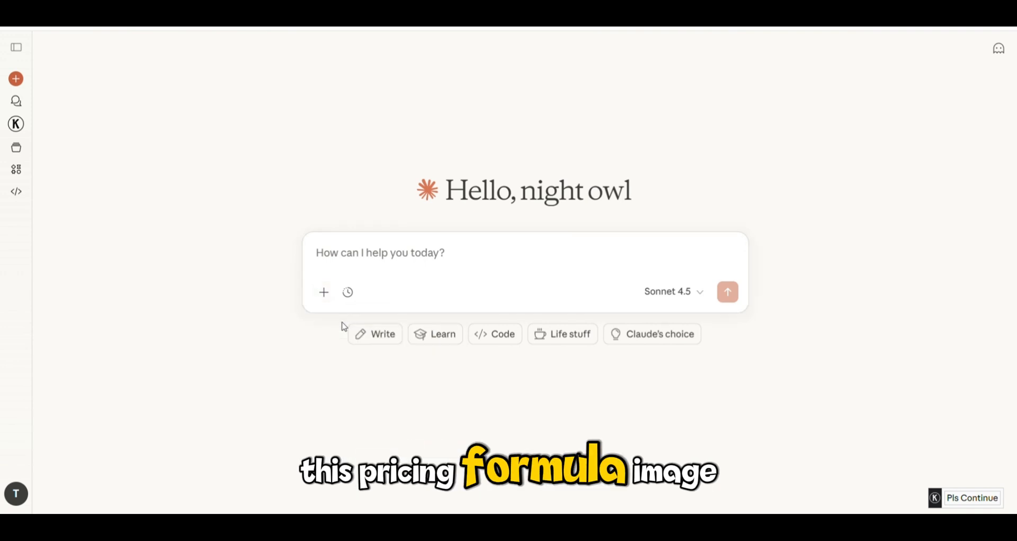
Request a production-ready web app plan for Nigerian product pricing, covering system architecture, core features, database design, security considerations, development phases and monetization strategy.
click(317, 349)
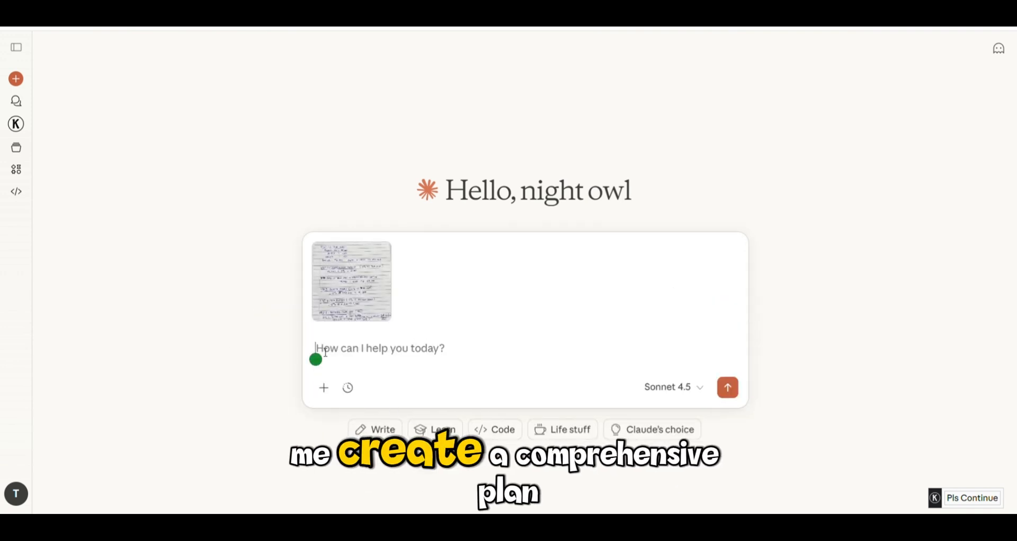
text("Here's a pricing formula I want to automate. Can you create a detailed implementation plan for building a web application that helps Nigerian businesses price their products using this system? Include: - System architecture - Core features - Database design - Security considerations - Development phases - Monetization strategy Make it production-ready, not a tutorial project.")
scroll(781, 339, down, 2)
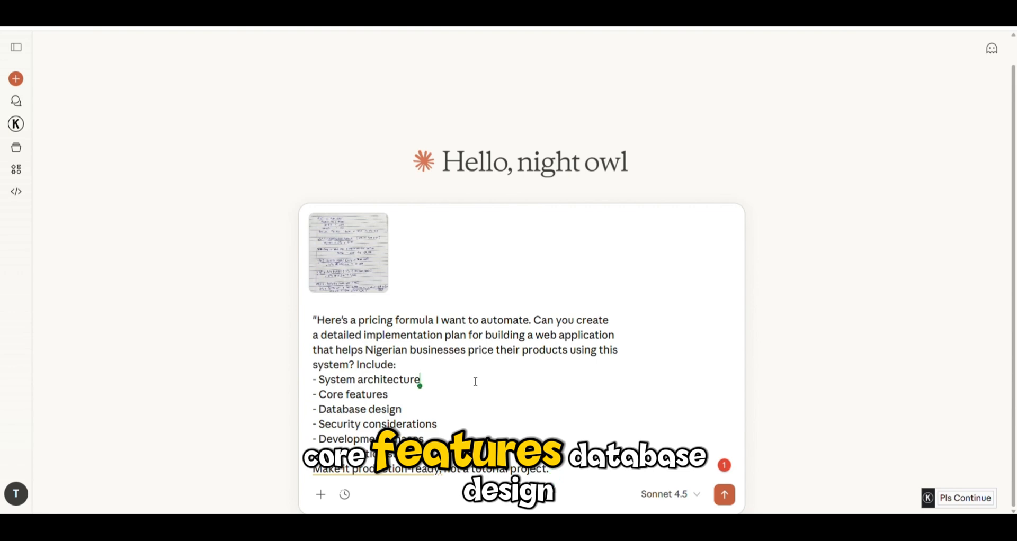
click(465, 402)
click(471, 413)
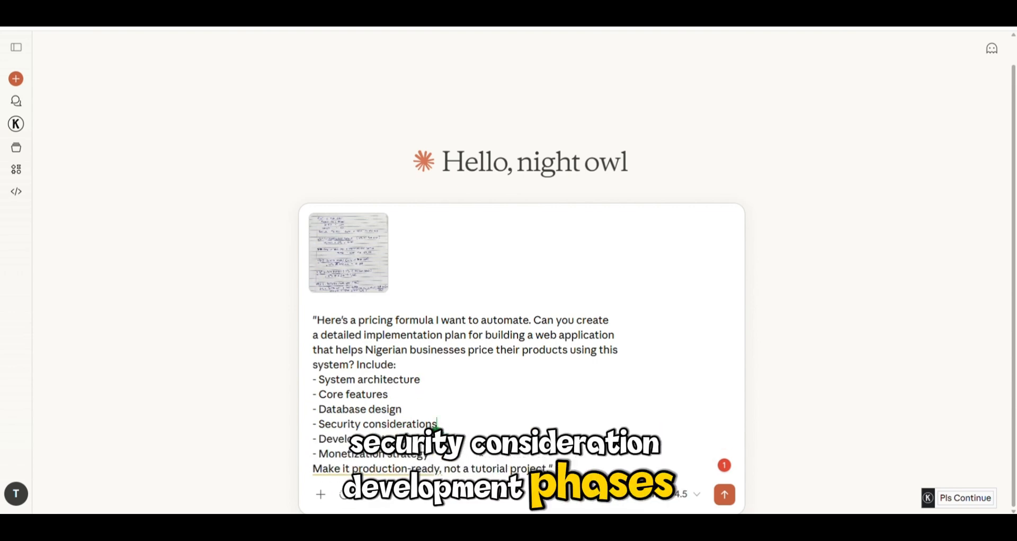
click(535, 456)
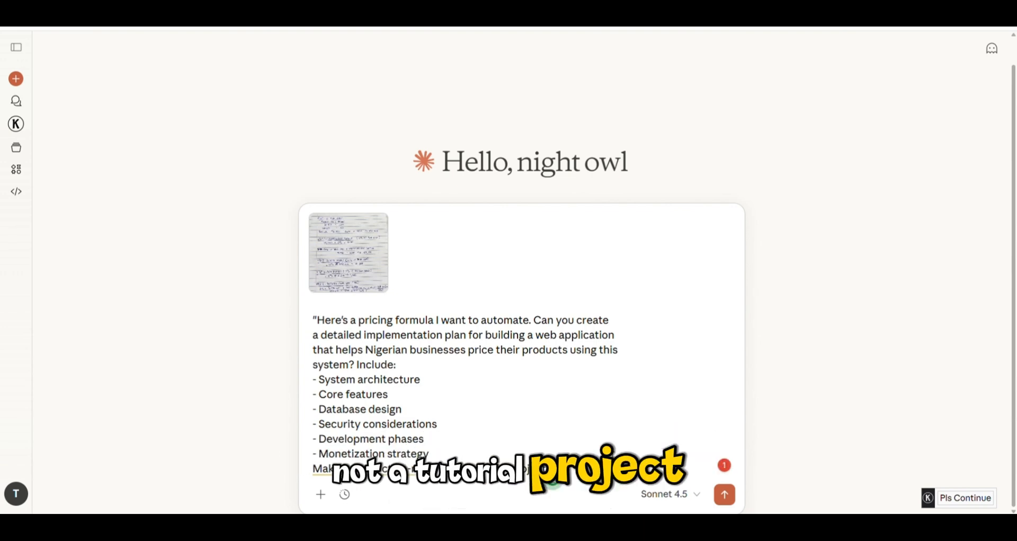
click(727, 500)
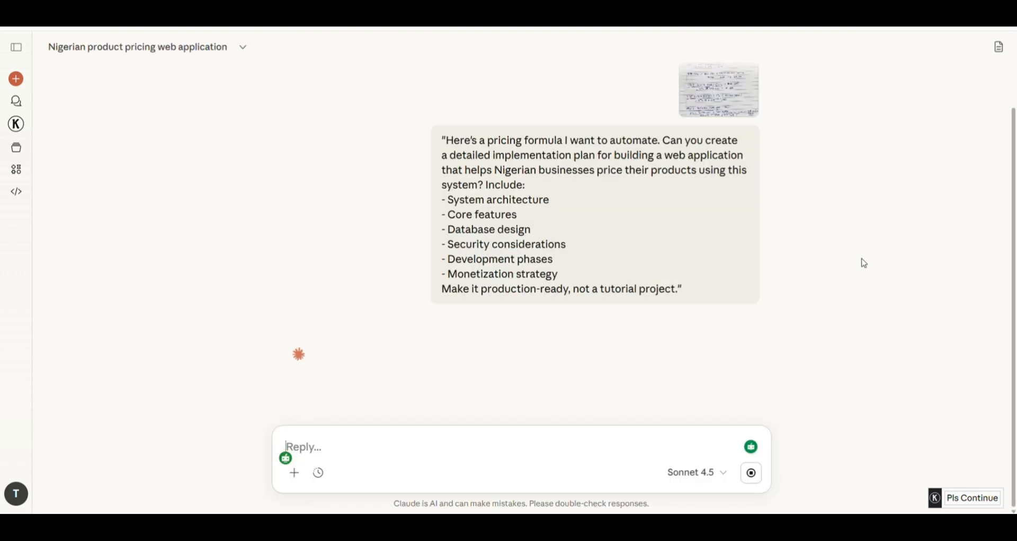
Read through the generated implementation plan, from system architecture and database design to monetization strategy and technical debt prevention.
scroll(864, 263, down, 5)
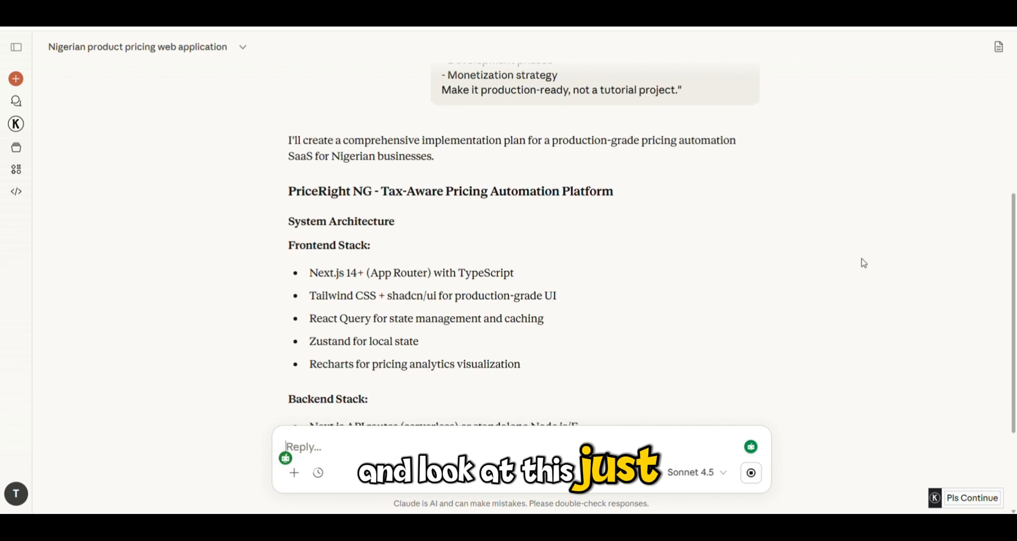
scroll(846, 263, down, 3)
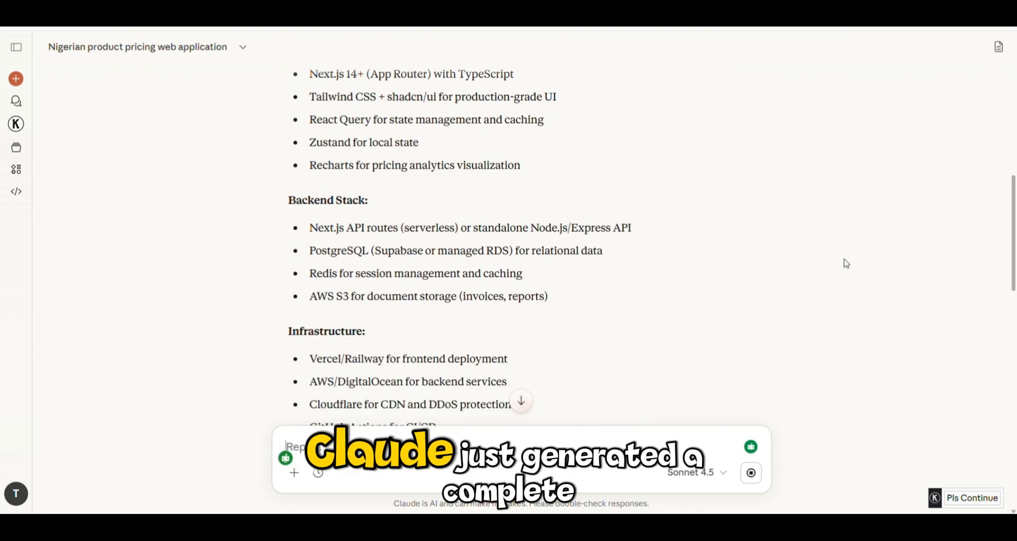
scroll(847, 263, down, 12)
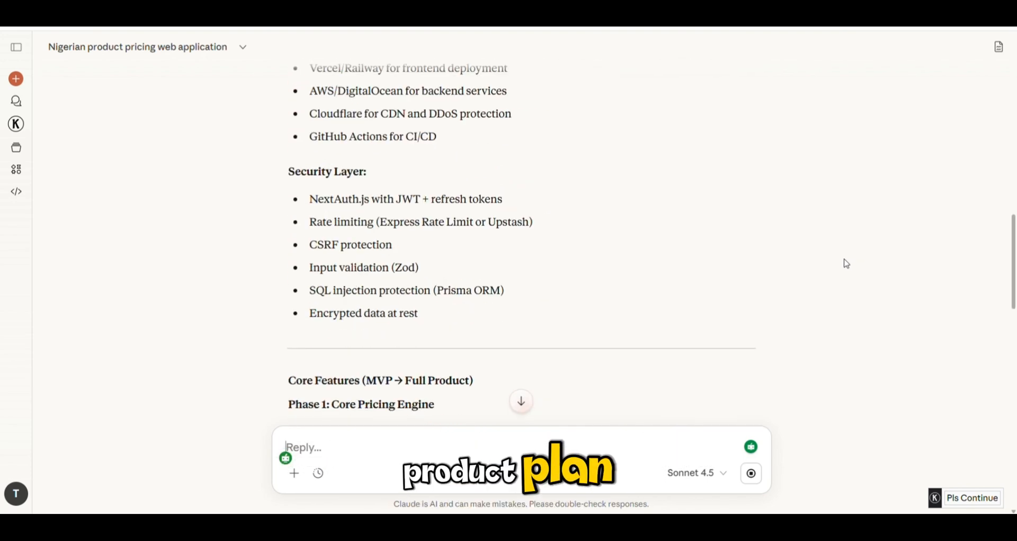
scroll(847, 263, down, 18)
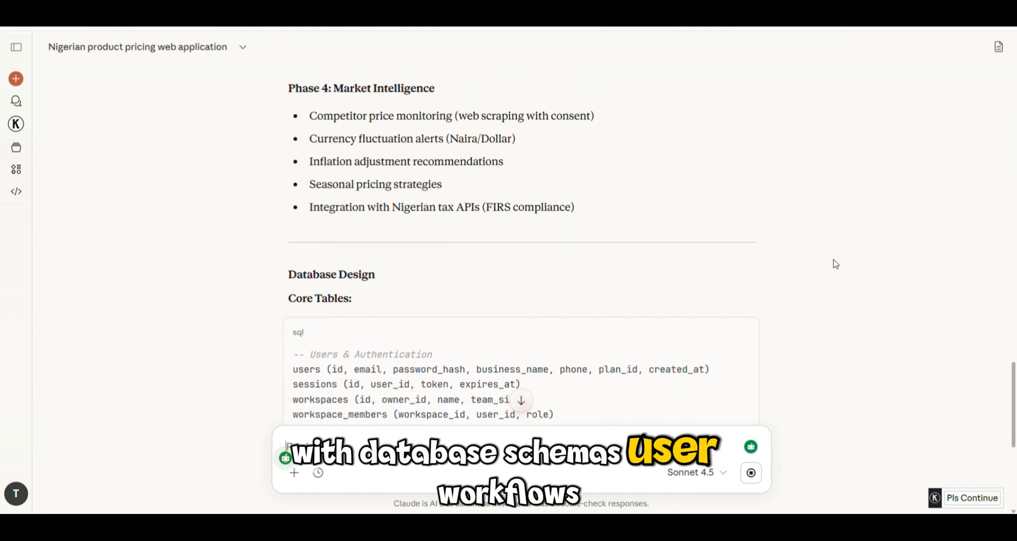
scroll(851, 268, down, 8)
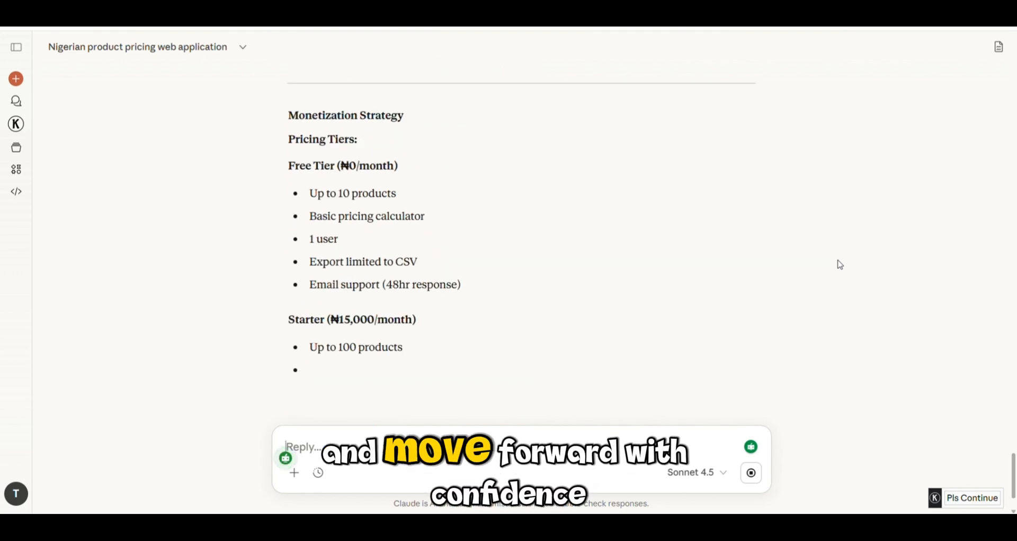
scroll(840, 265, down, 9)
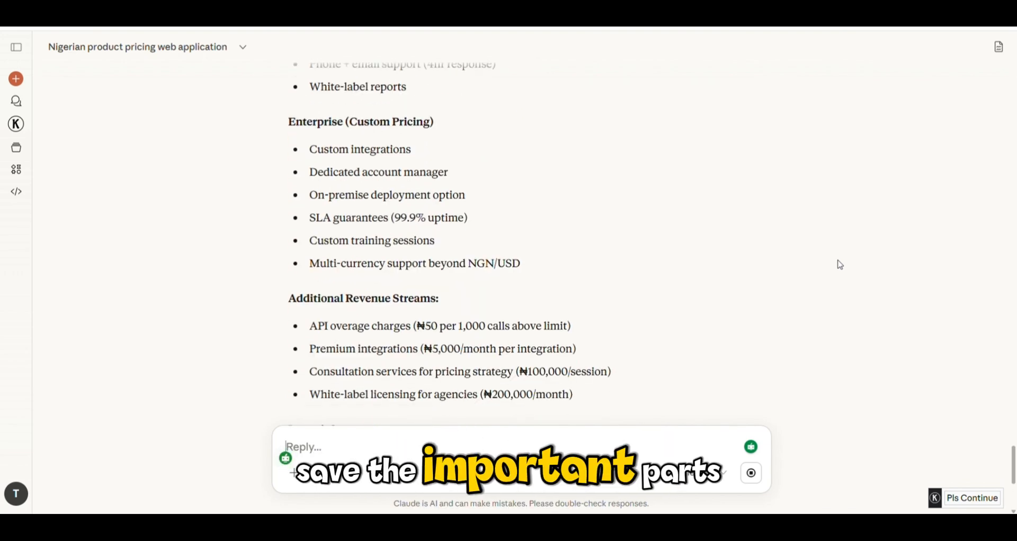
scroll(840, 265, down, 1)
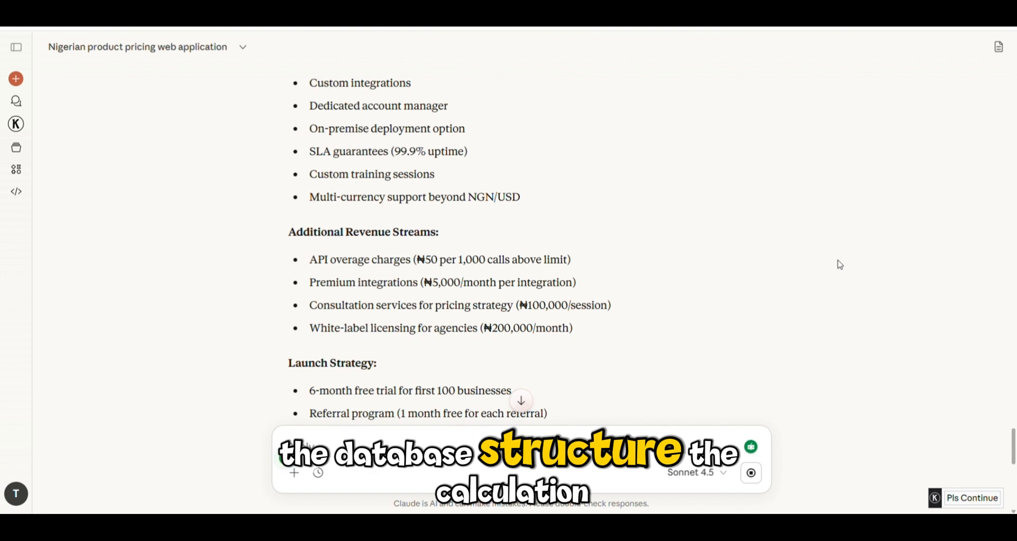
scroll(840, 265, down, 6)
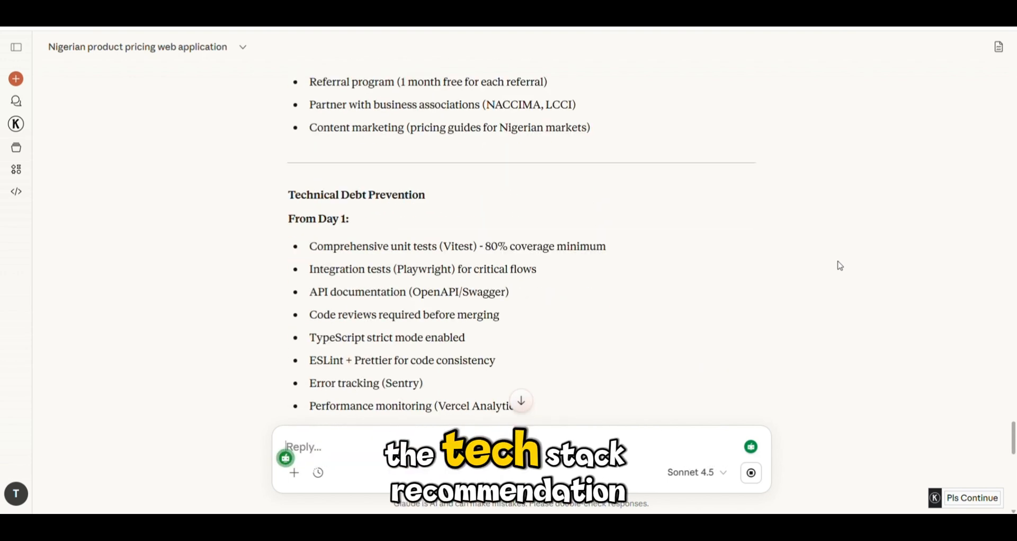
scroll(839, 266, down, 1)
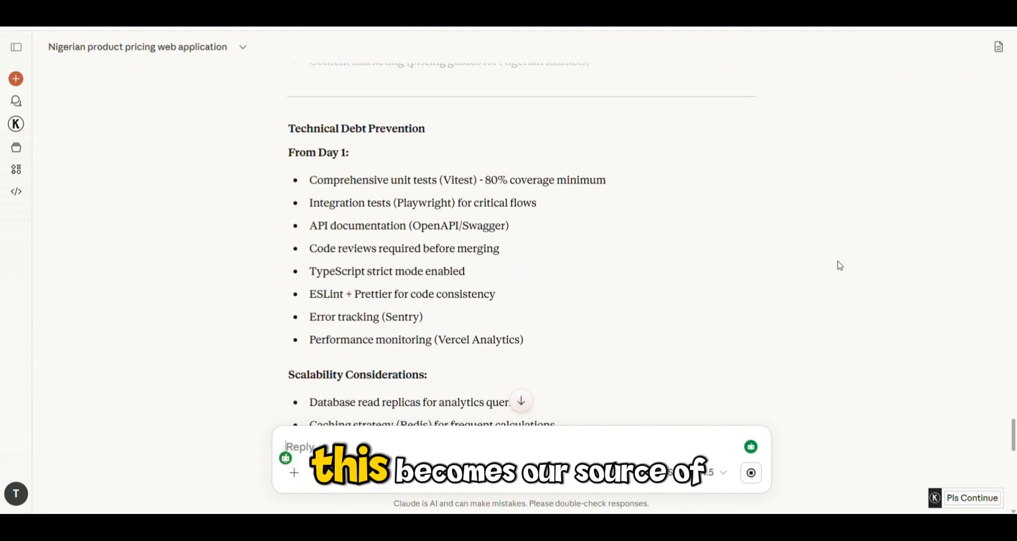
scroll(840, 266, down, 14)
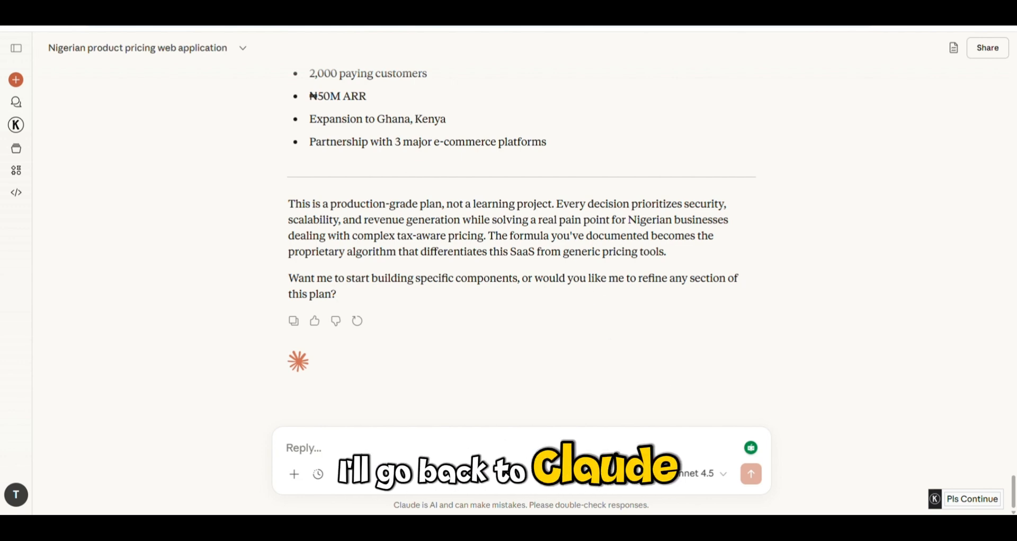
Request a professionally formatted MVP PRD with user stories, functional and non-functional requirements, success metrics and out-of-scope items, and review its summary.
text("Based on this plan, create a PRD (Product Requirements Document) for the MVP phase. Include: - User stories - Functional requirements - Non-functional requirements - Success metrics - Out of scope items Format it professionally.")
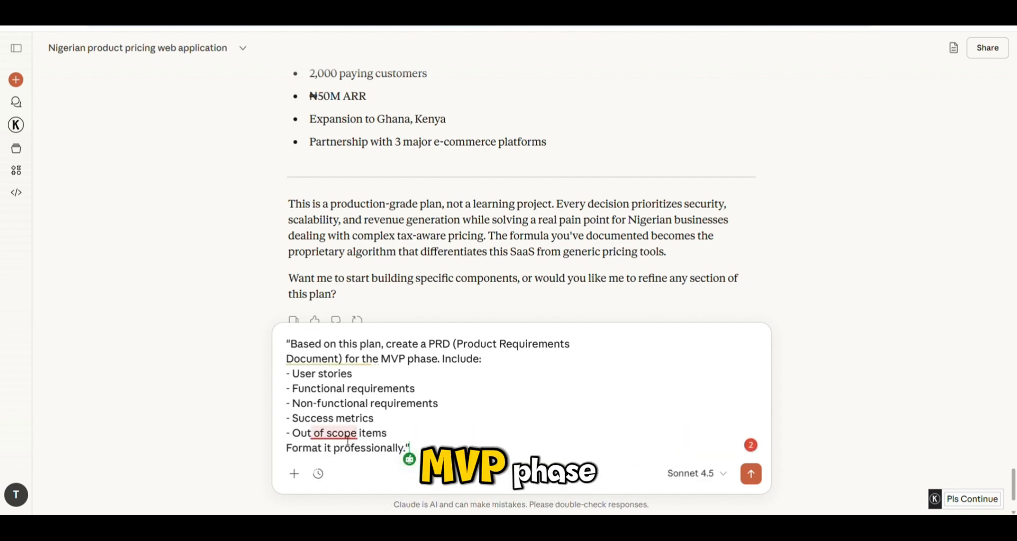
mouse_move(336, 433)
click(335, 342)
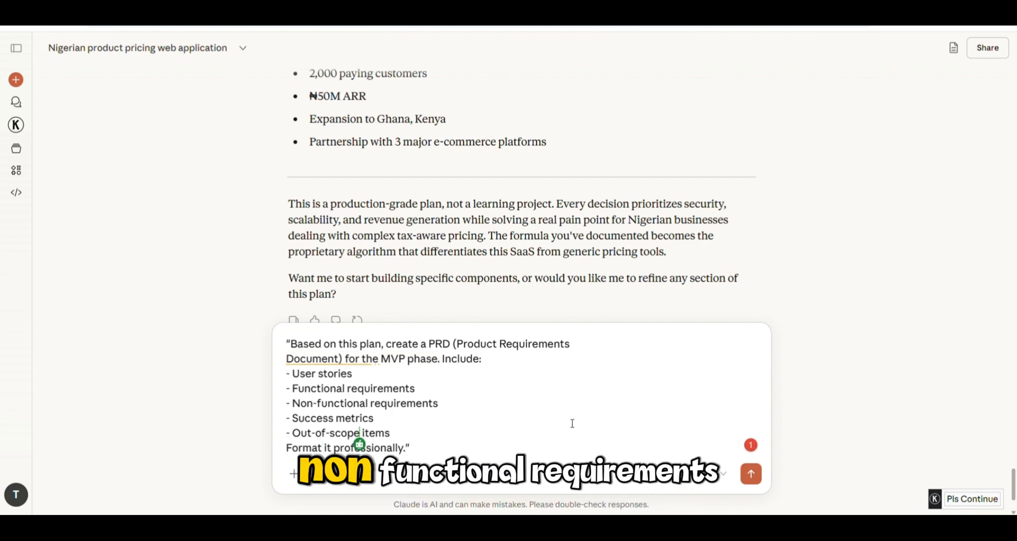
click(531, 441)
click(524, 455)
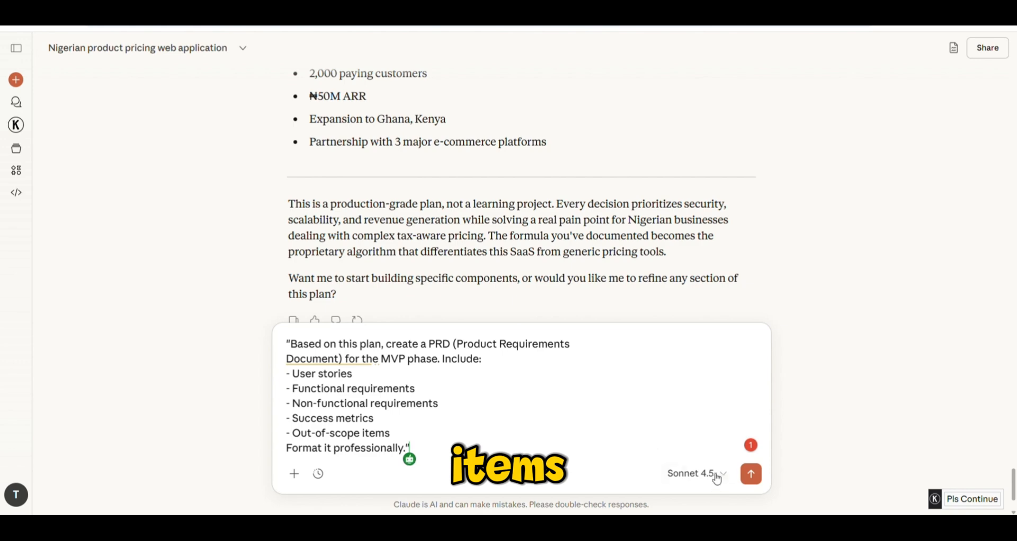
key(Return)
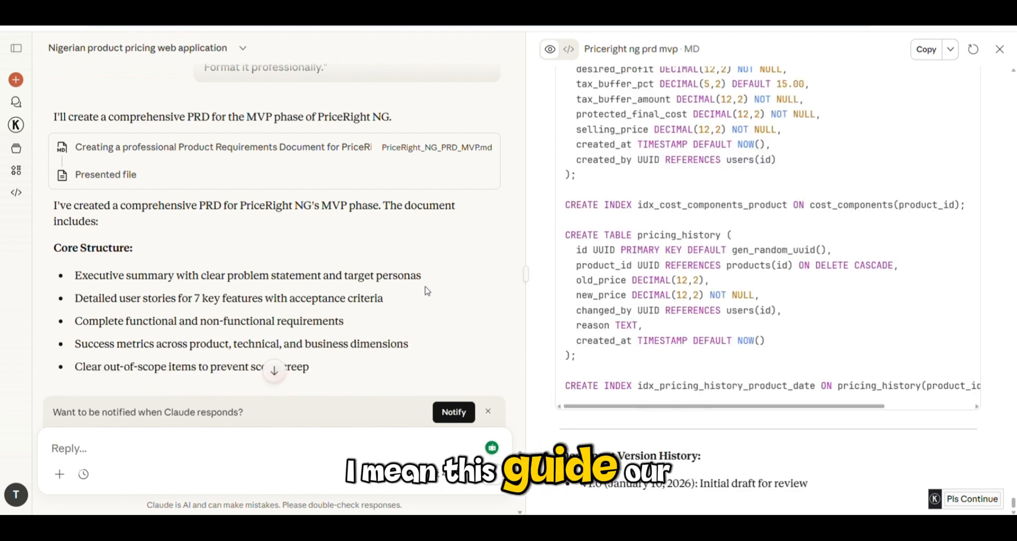
scroll(460, 300, down, 4)
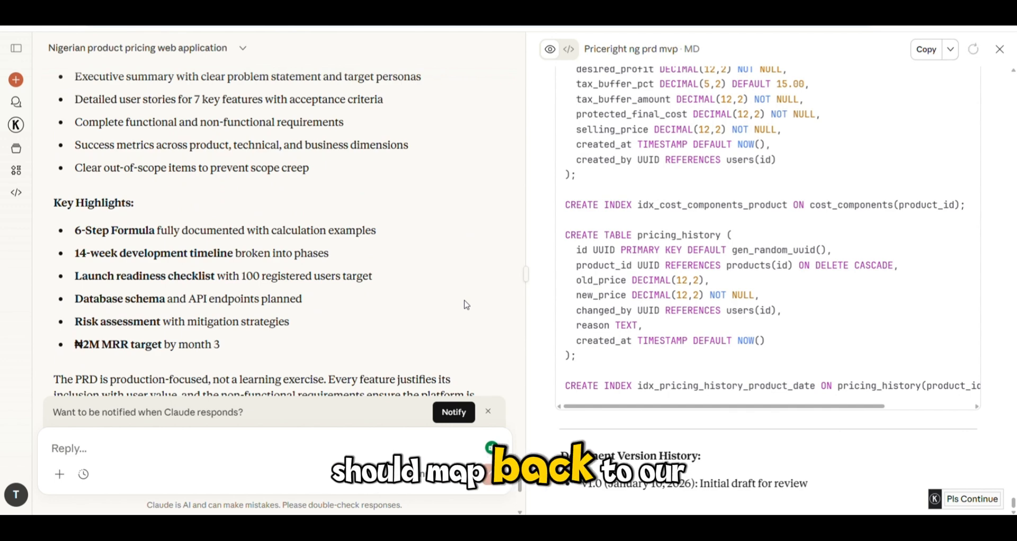
scroll(466, 305, up, 3)
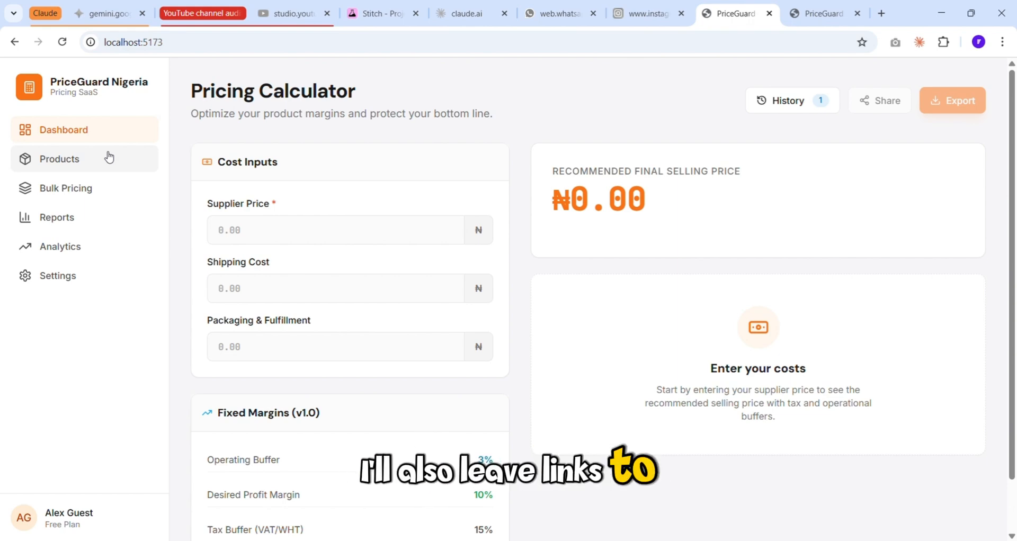
In the PriceGuard Nigeria pricing calculator, load the saved calculation from the history, close the history and share the result.
click(797, 104)
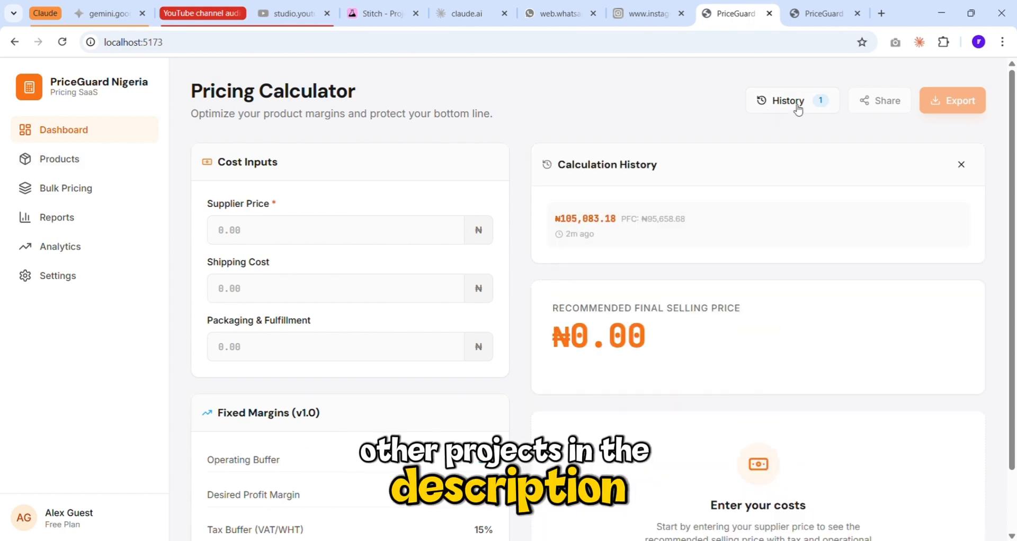
click(680, 235)
click(791, 100)
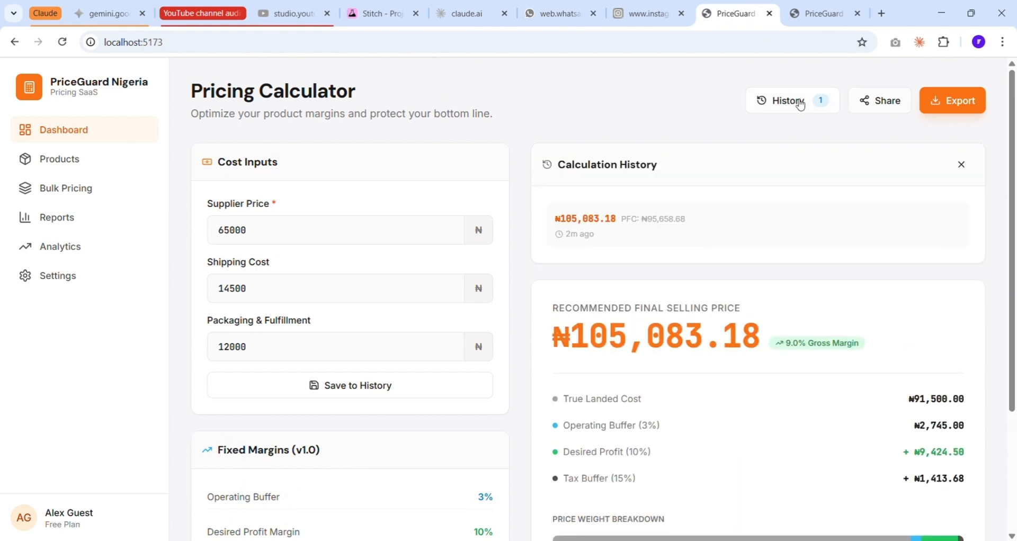
click(792, 101)
click(881, 105)
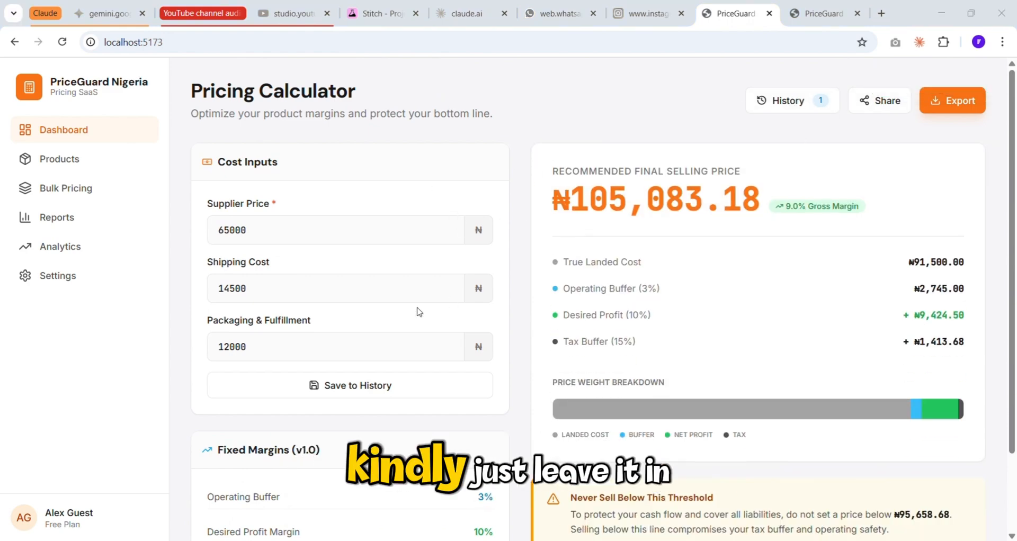